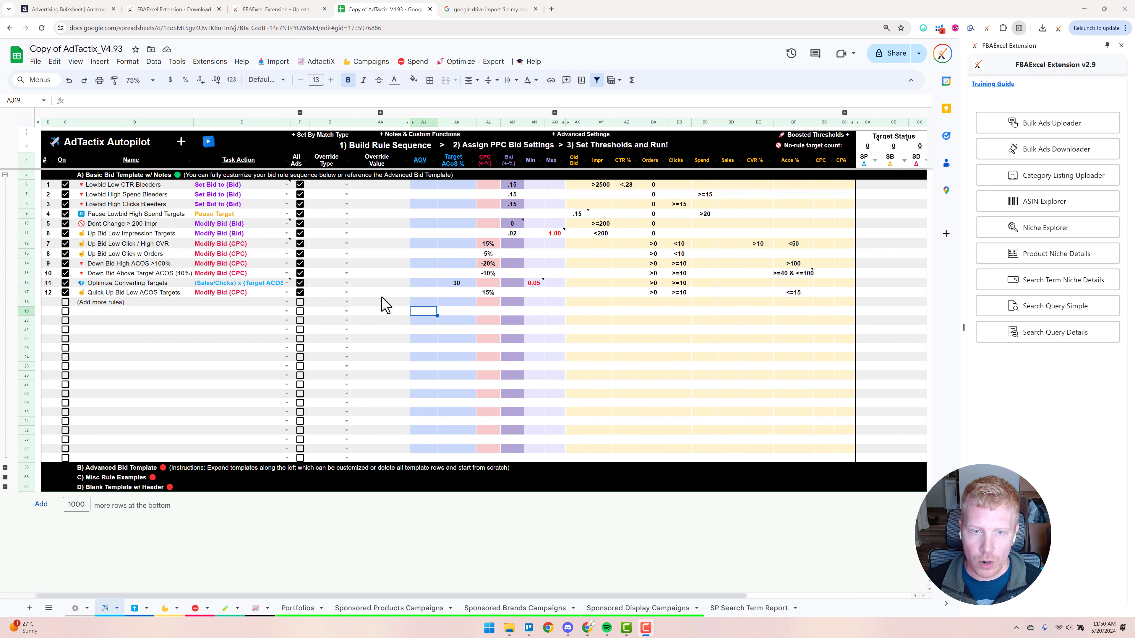
Review the options for exporting bulk files to Google Drive and the task actions available for the Quick Up Bid Low ACOS Targets rule
left_click(382, 306)
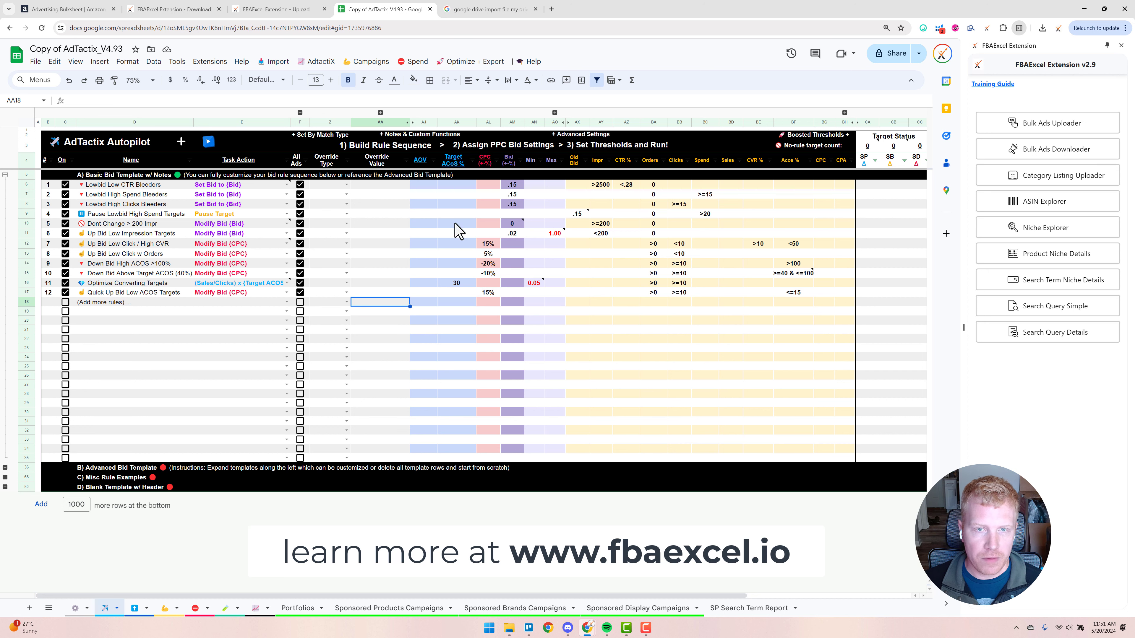
left_click(471, 61)
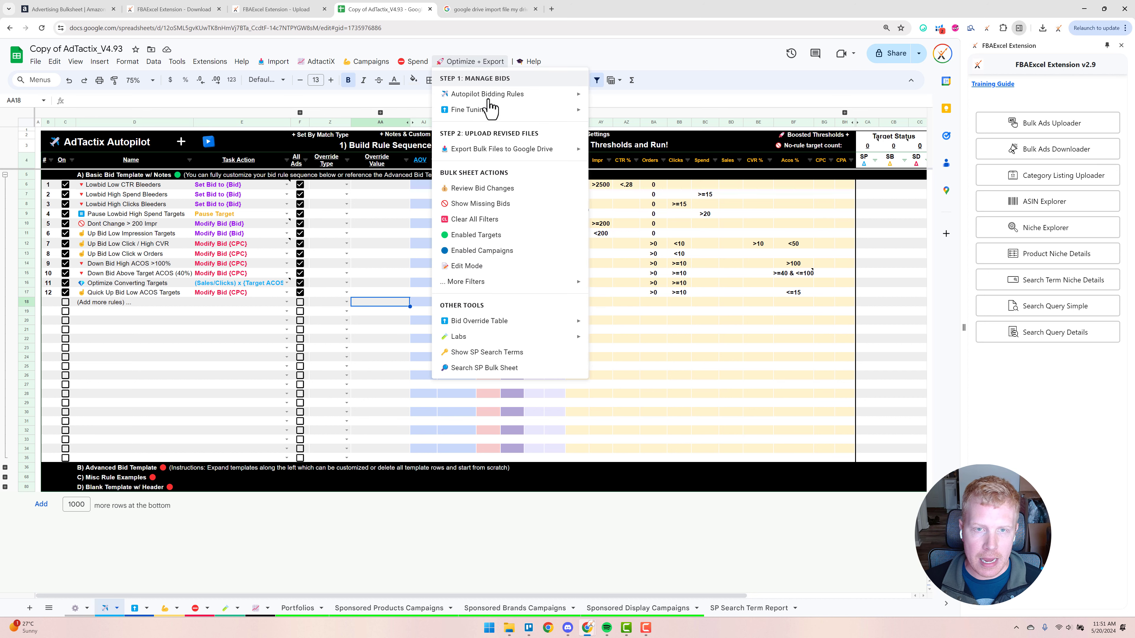
mouse_move(489, 154)
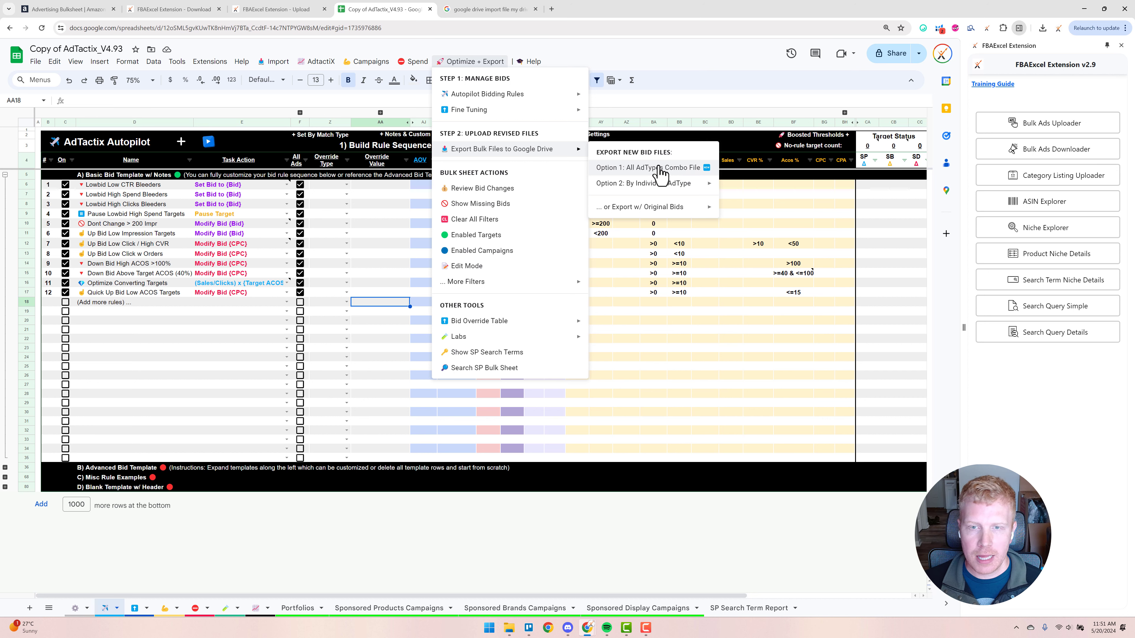
left_click(207, 333)
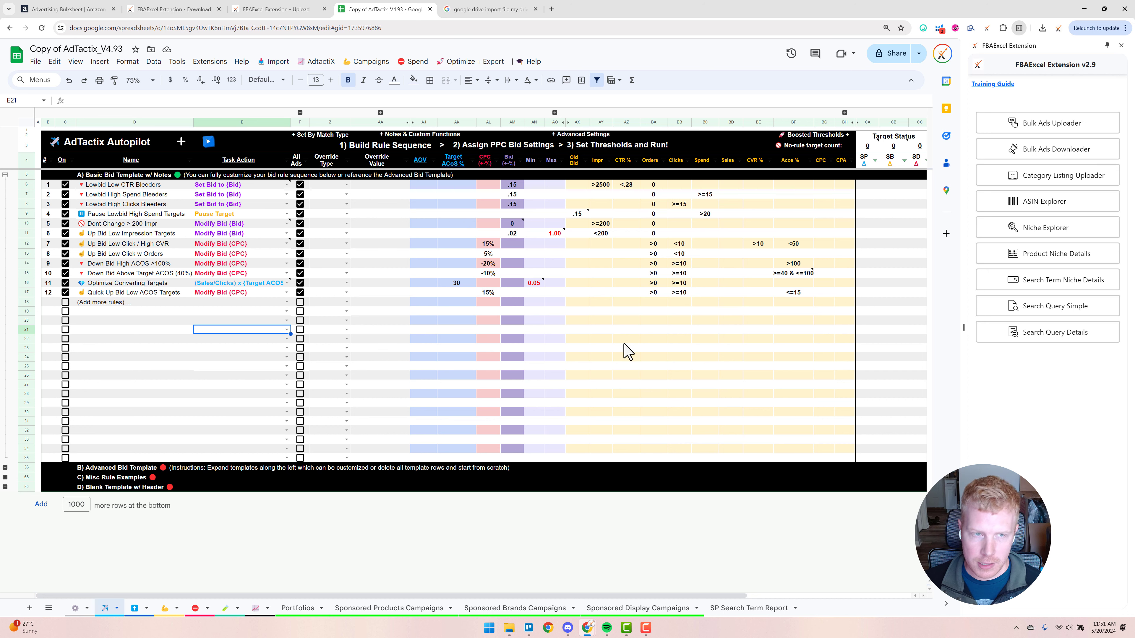
left_click(286, 292)
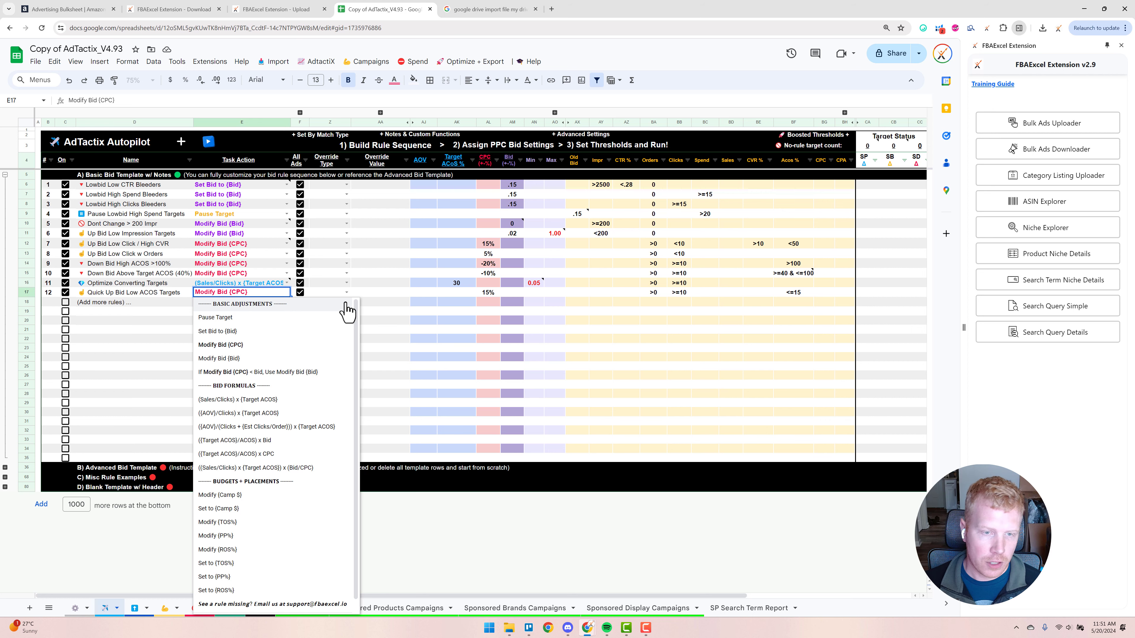
left_click(385, 311)
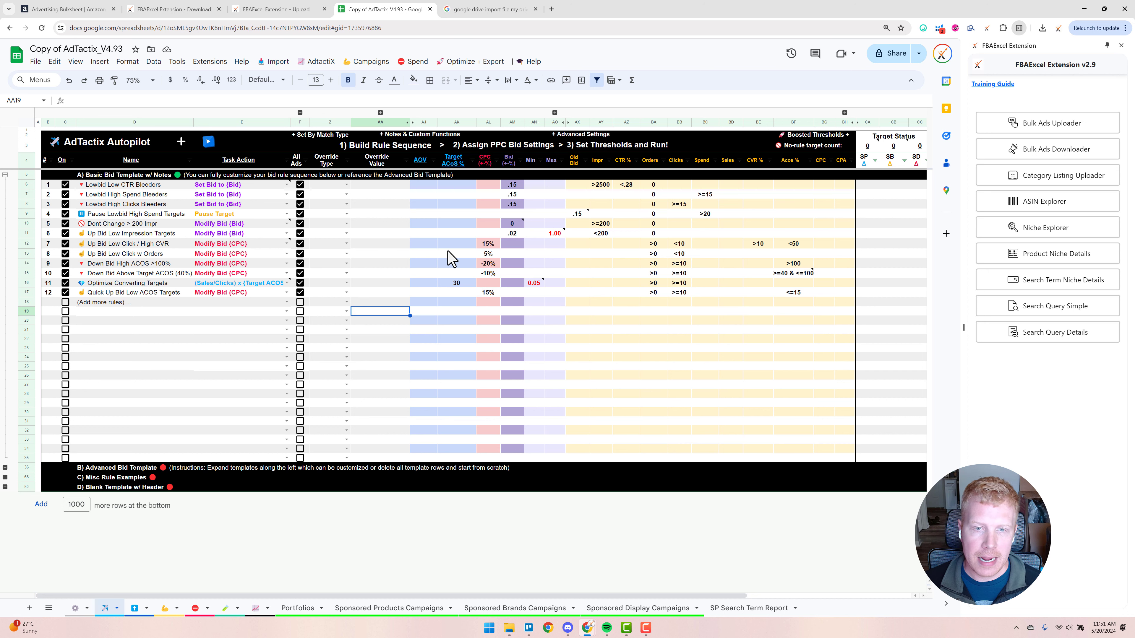
left_click(478, 63)
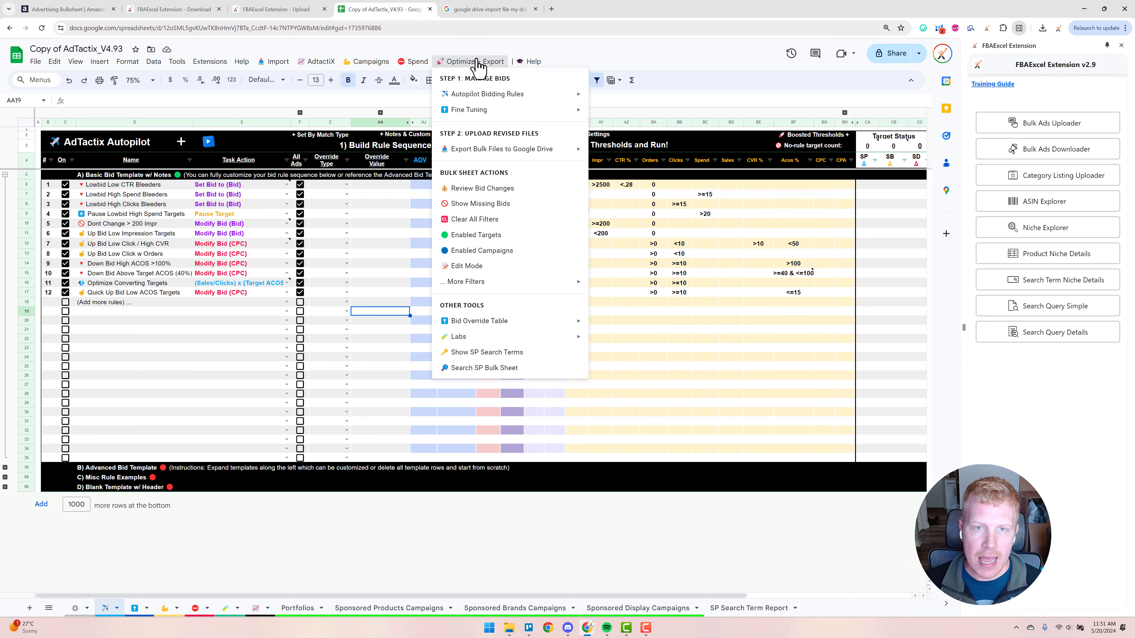
mouse_move(483, 151)
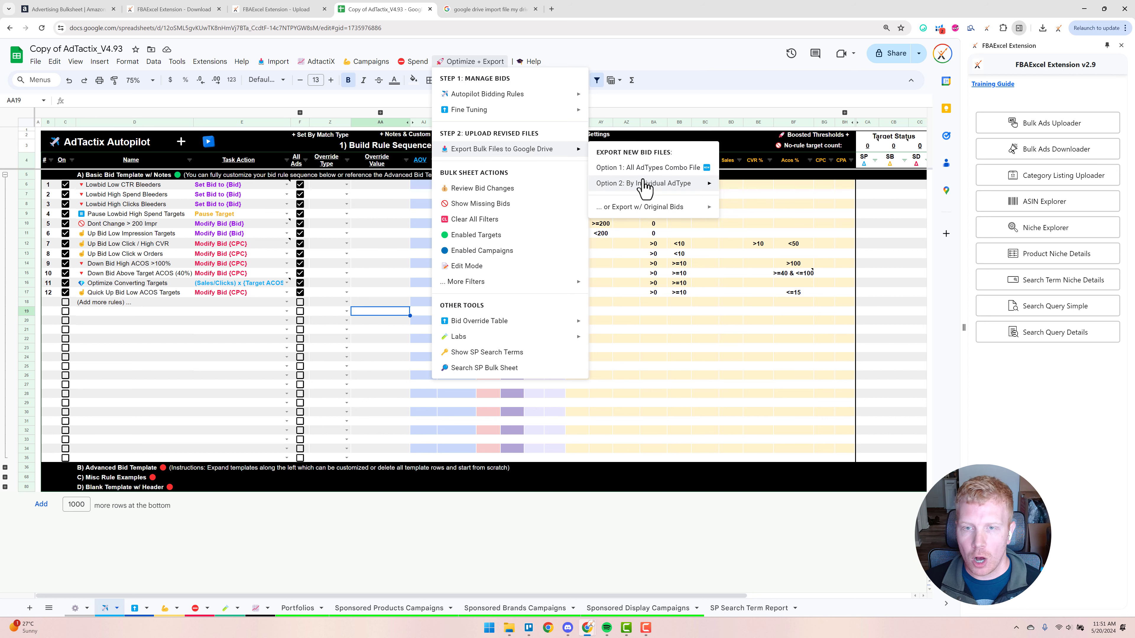
mouse_move(663, 187)
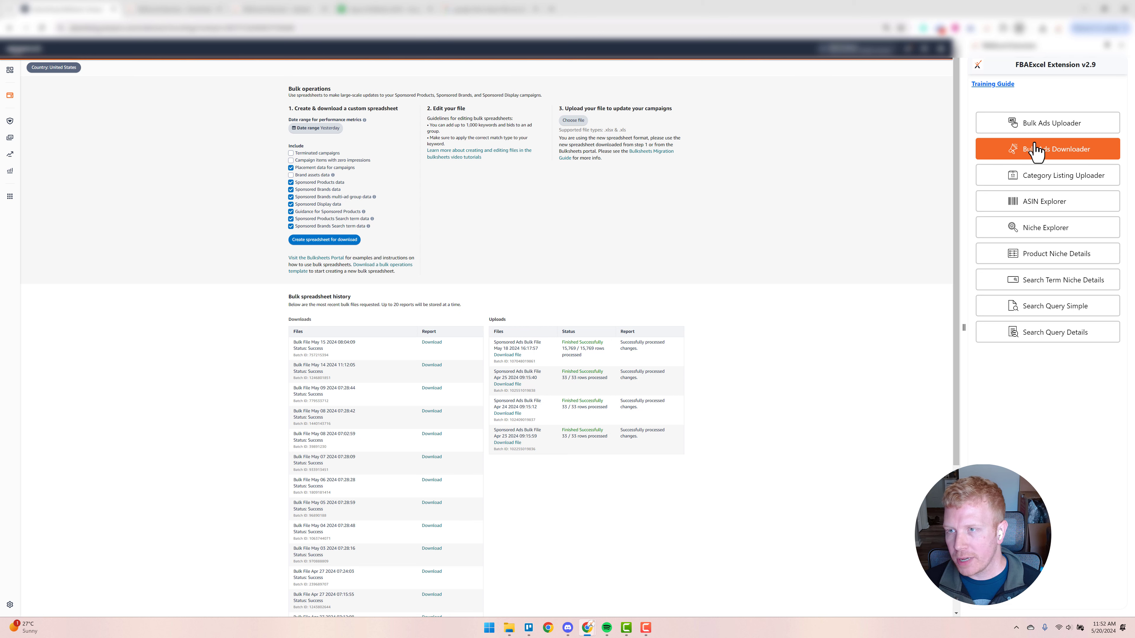
Open the Bulk Ads Downloader's task manager and start a new download task named "normal"
left_click(1048, 153)
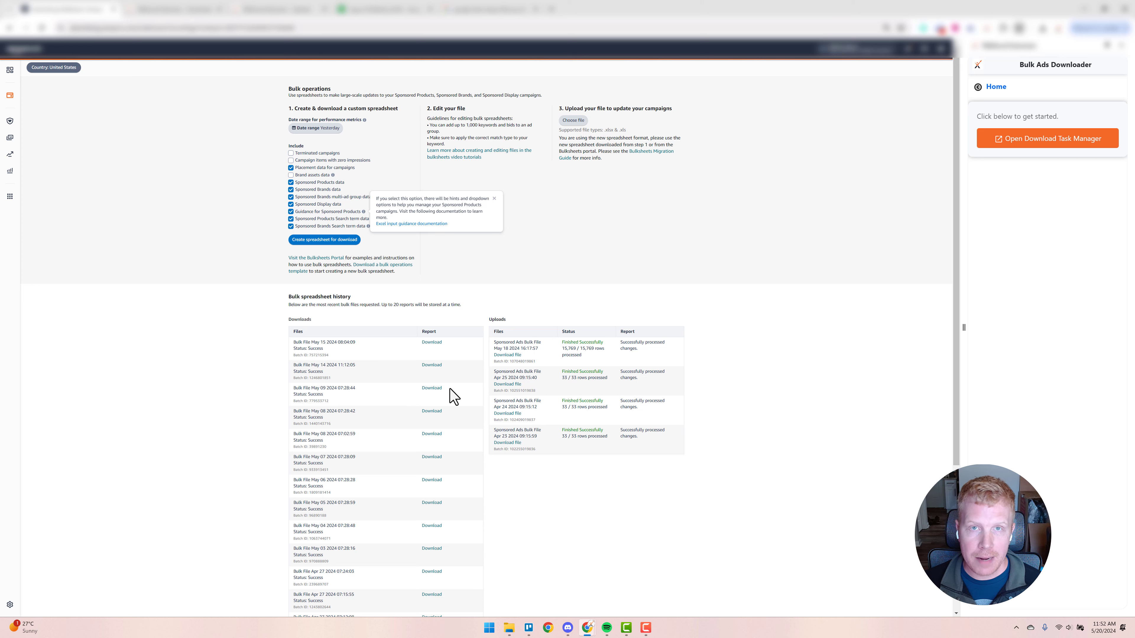
left_click(988, 152)
left_click(718, 85)
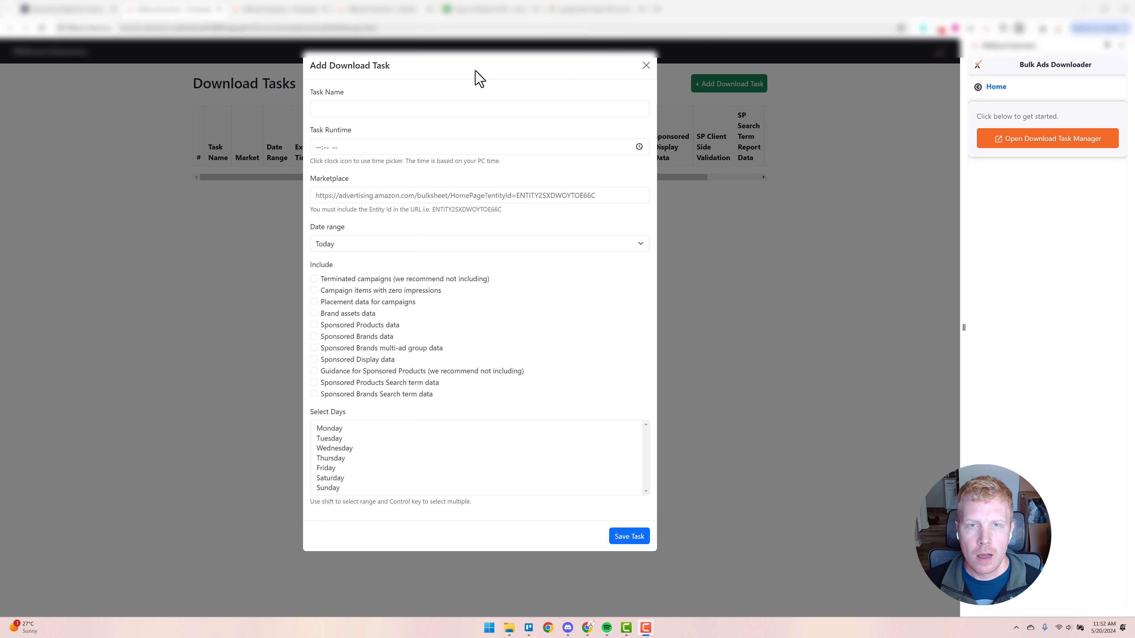
left_click(353, 109)
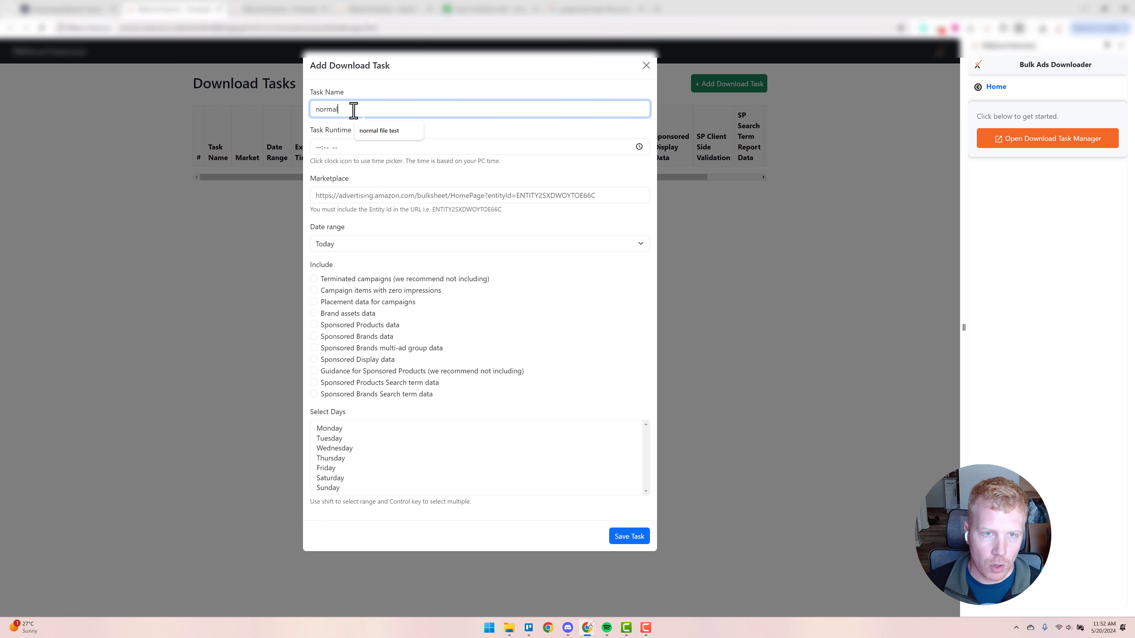
Set the download task's runtime to 01:54 AM and its date range to 30 Days
left_click(326, 147)
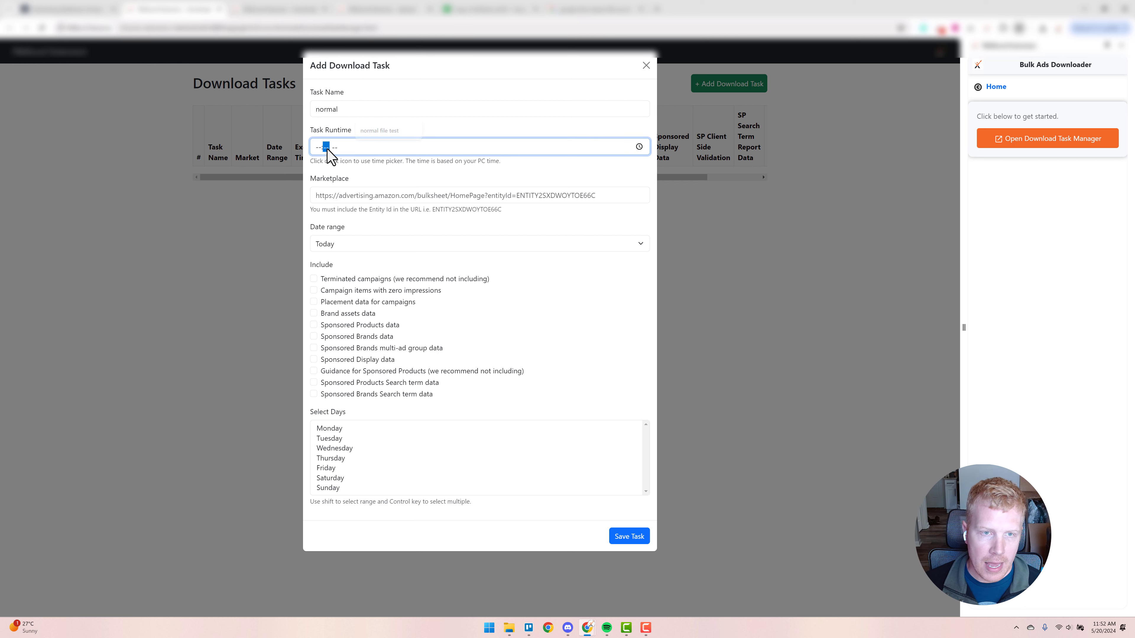
left_click(639, 147)
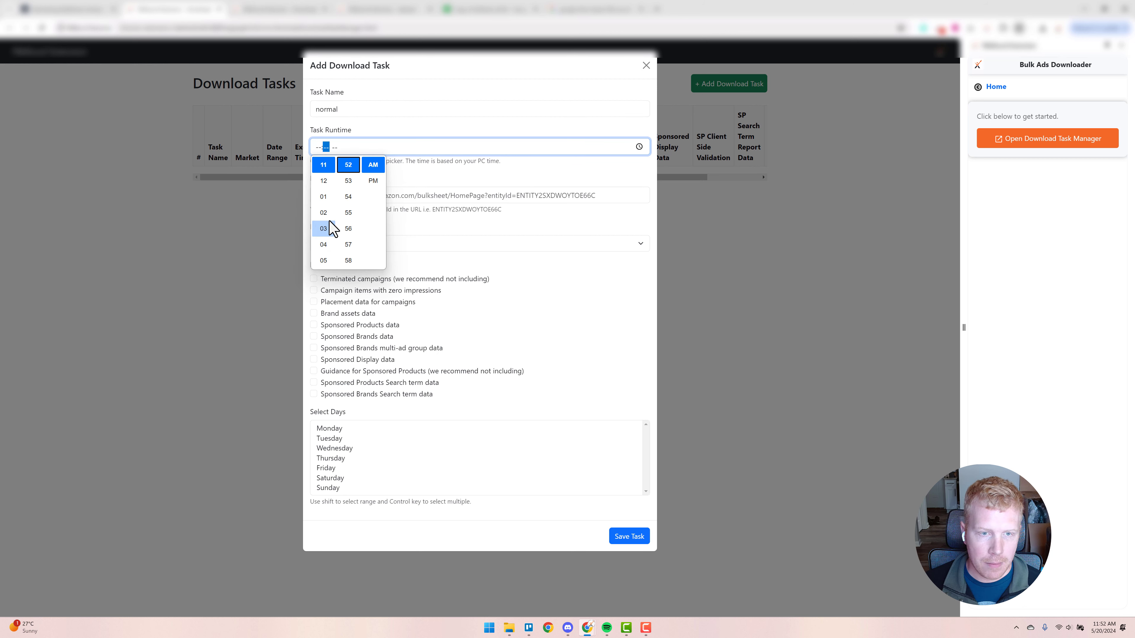
left_click(324, 196)
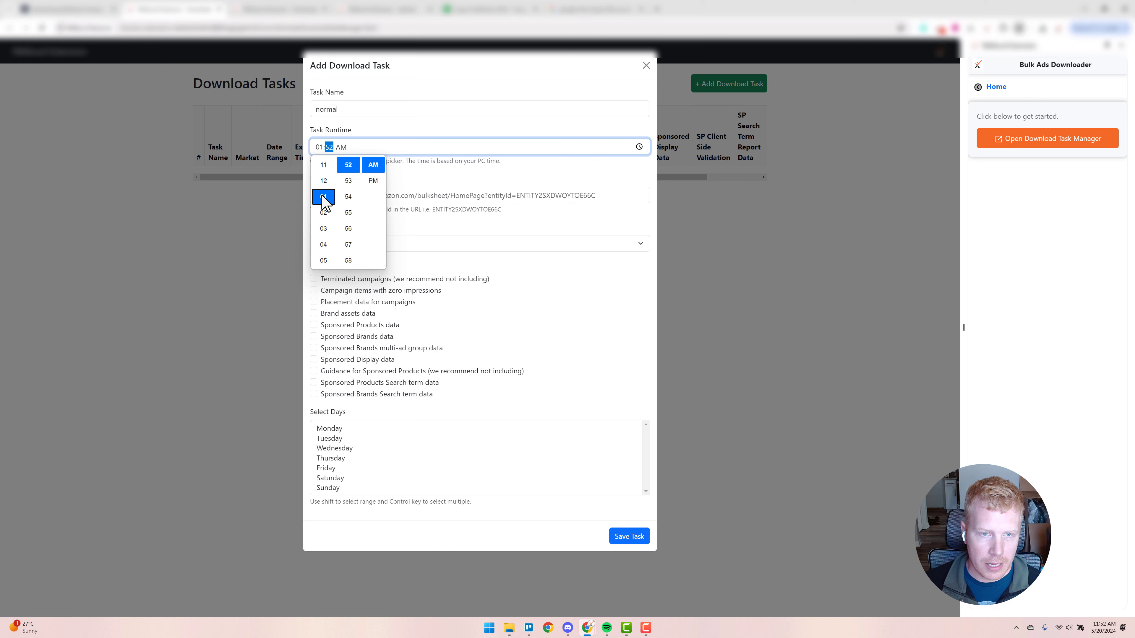
left_click(348, 198)
left_click(590, 173)
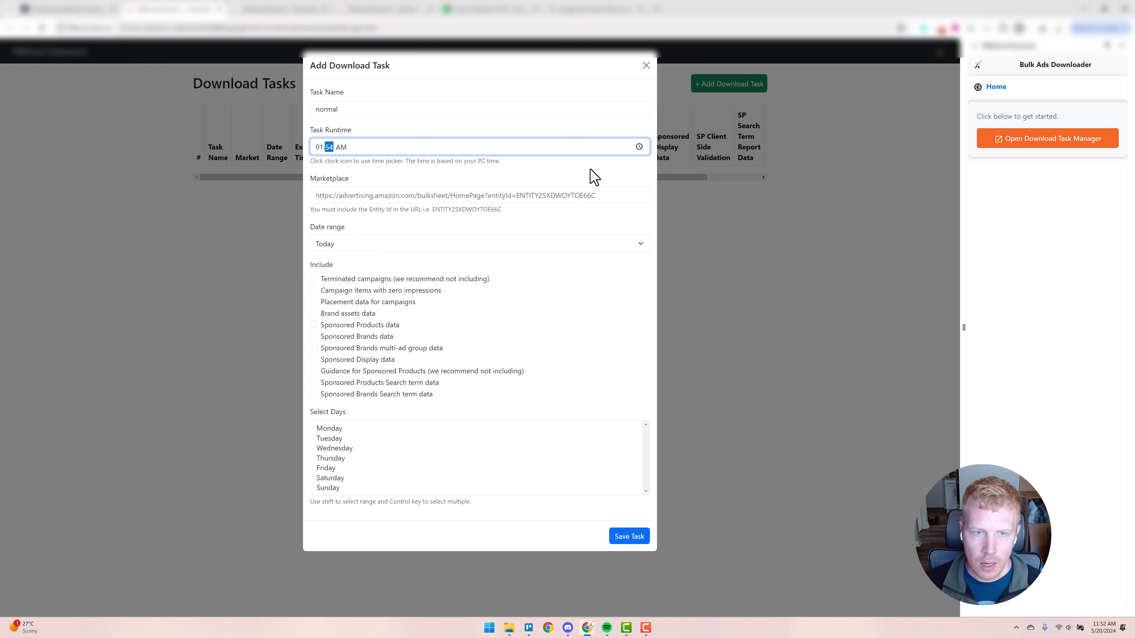
left_click(462, 197)
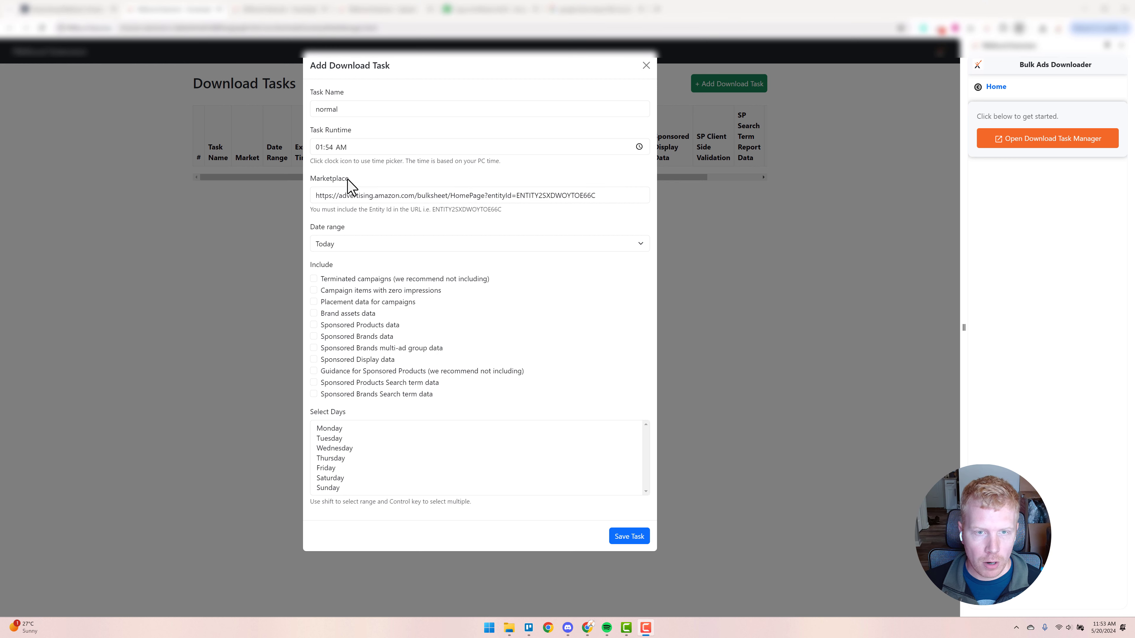
left_click(354, 245)
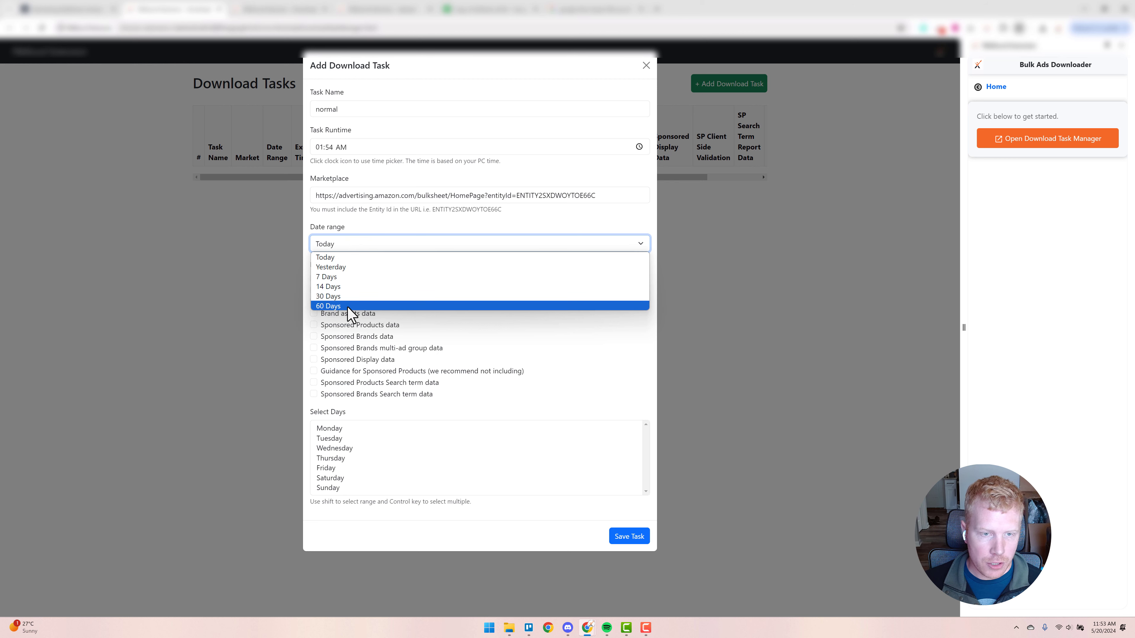
left_click(351, 297)
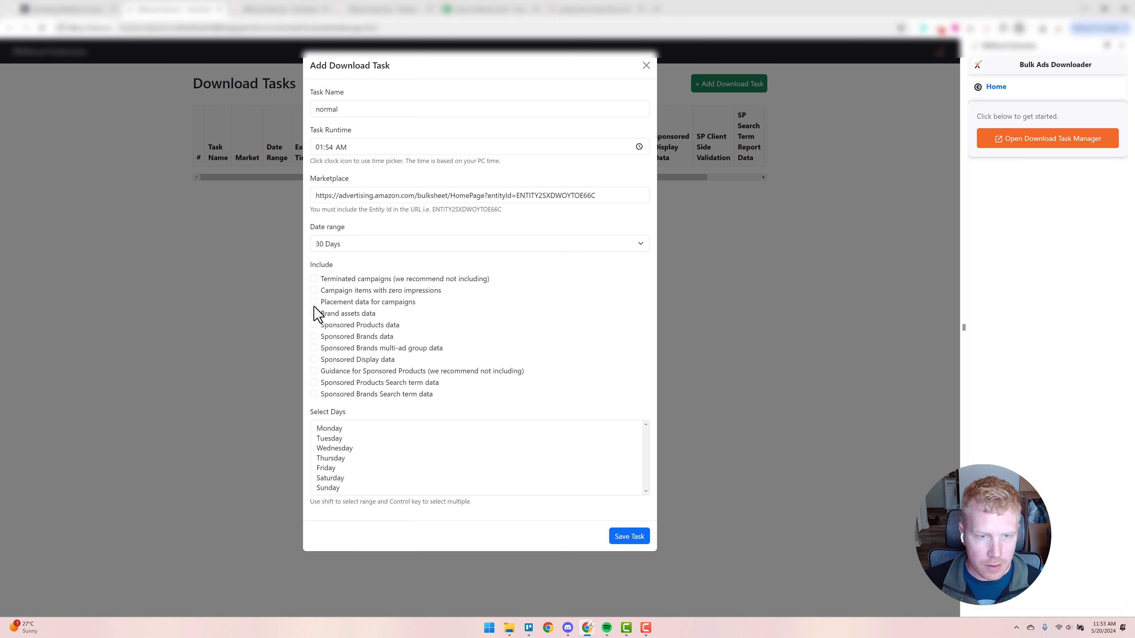
Include every data option in the download task except Terminated campaigns and Guidance for Sponsored Products
left_click(315, 291)
left_click(315, 302)
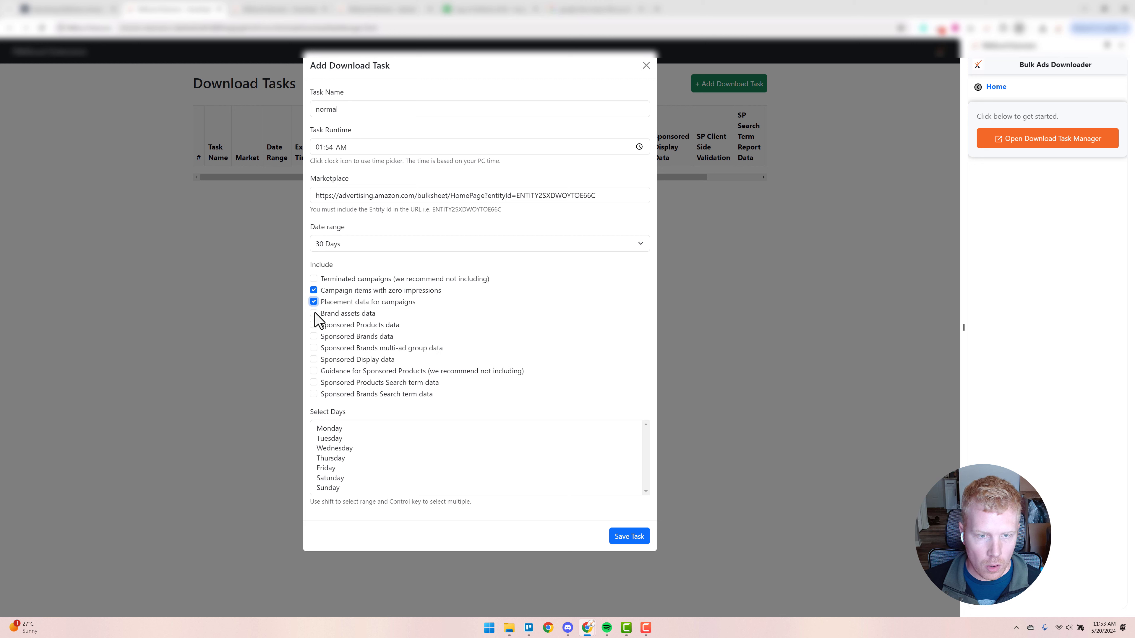
left_click(314, 313)
left_click(314, 325)
left_click(314, 337)
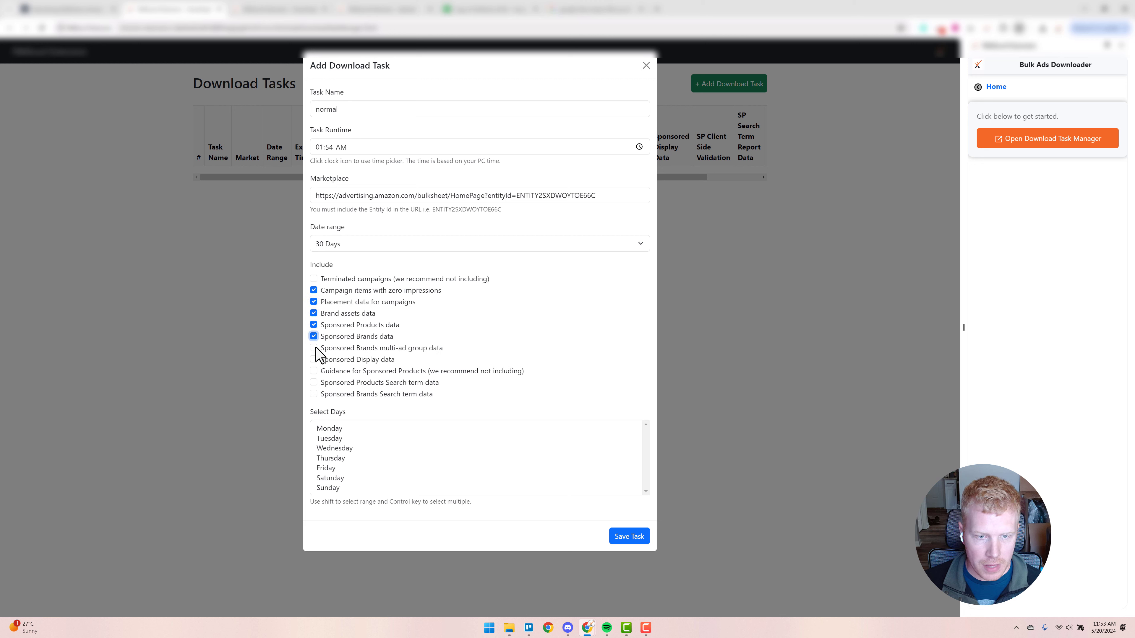
left_click(314, 348)
left_click(313, 360)
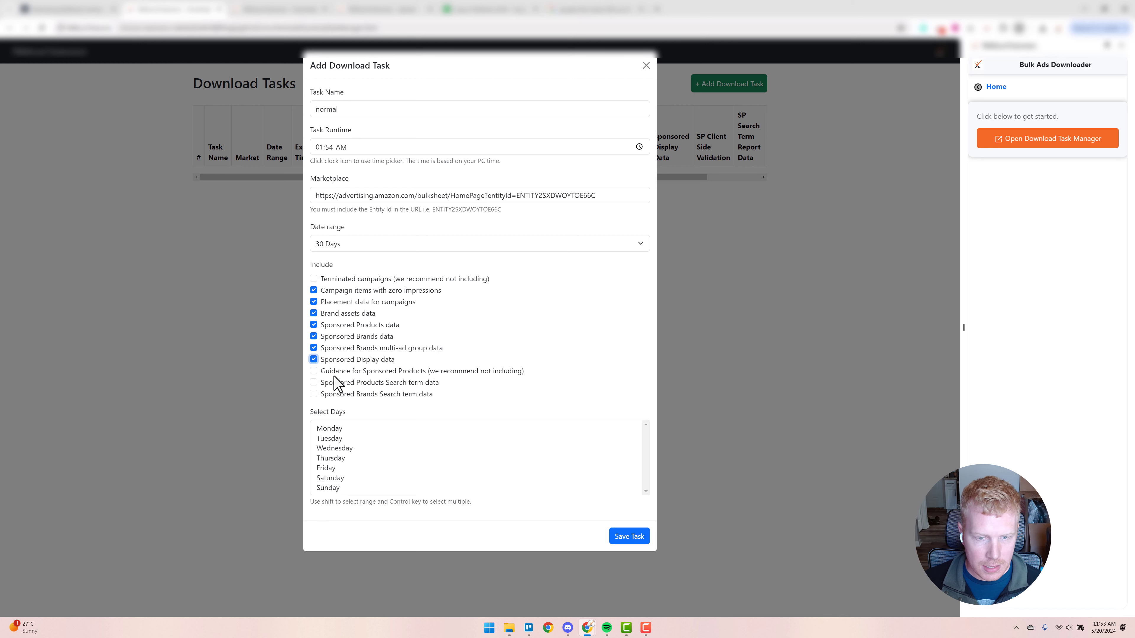
left_click(325, 373)
left_click(313, 371)
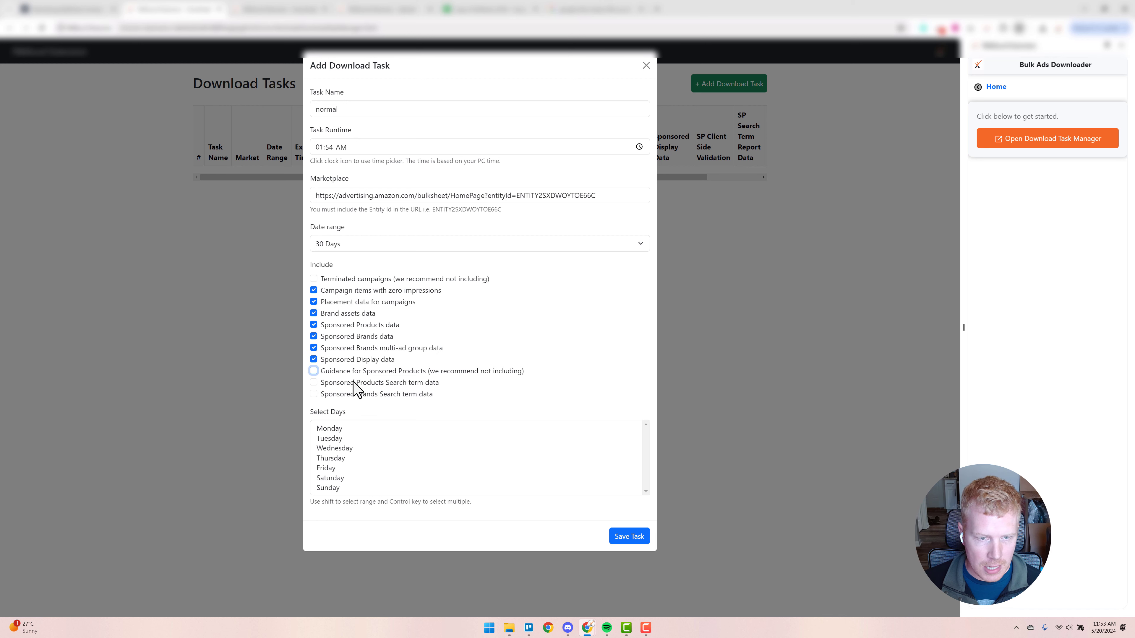
left_click(314, 383)
left_click(314, 394)
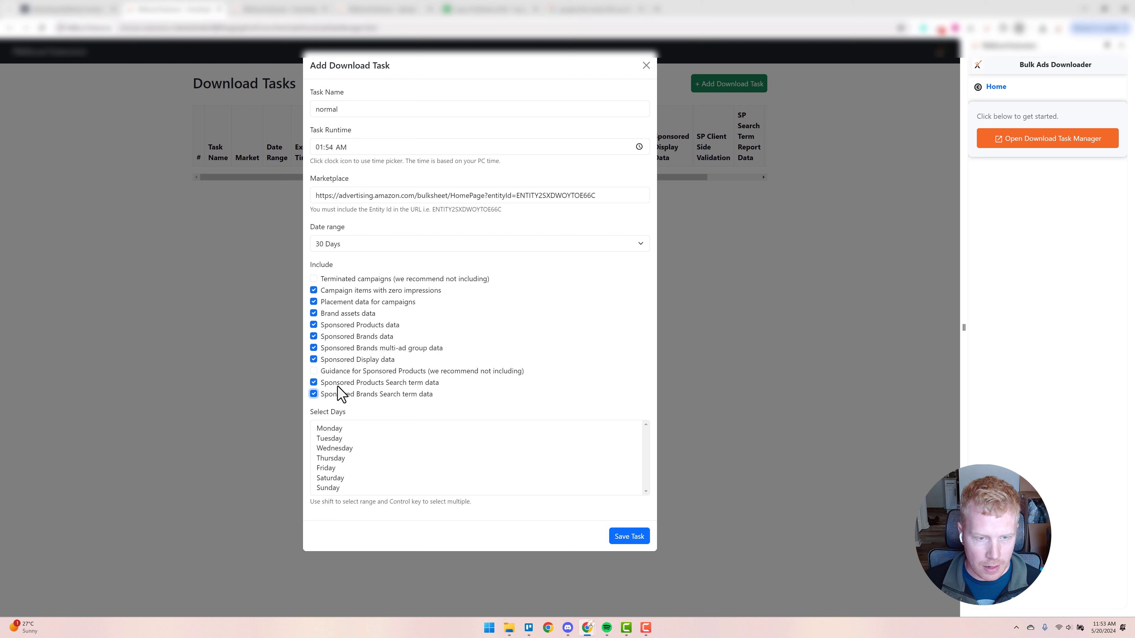
Schedule the download task for every day from Monday to Sunday and save it
left_click(338, 429)
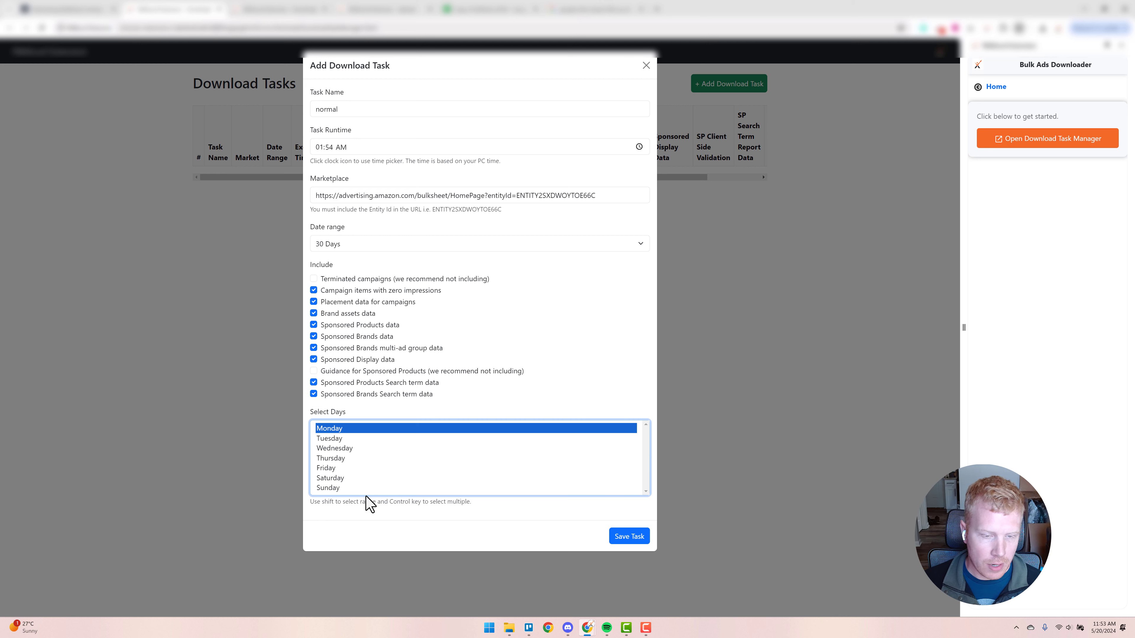
left_click(338, 488, "shift")
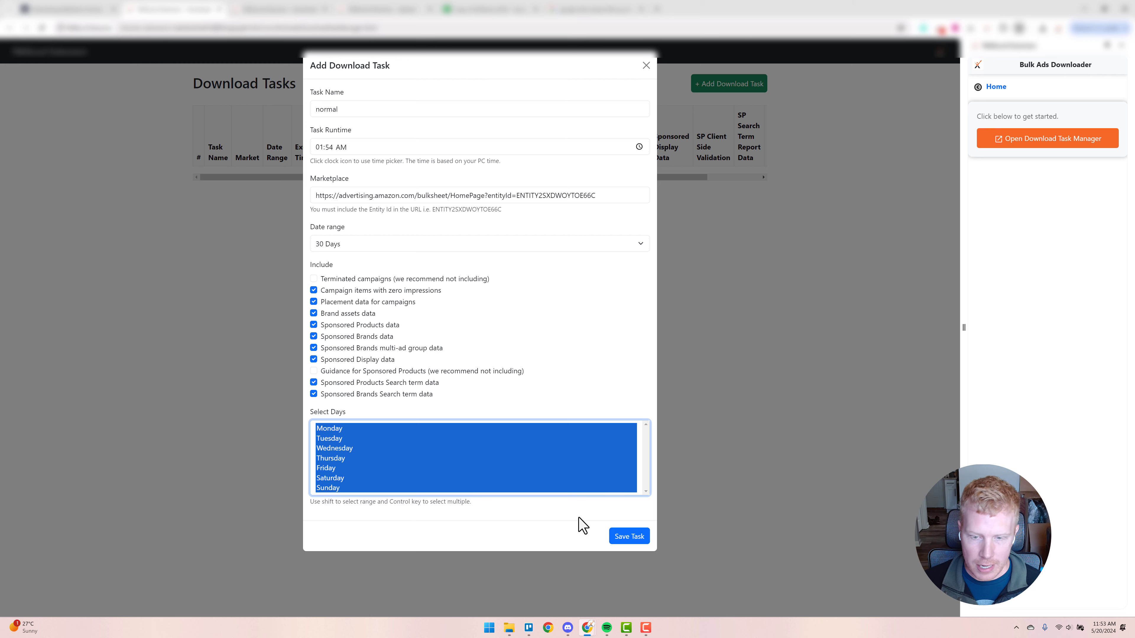
left_click(624, 540)
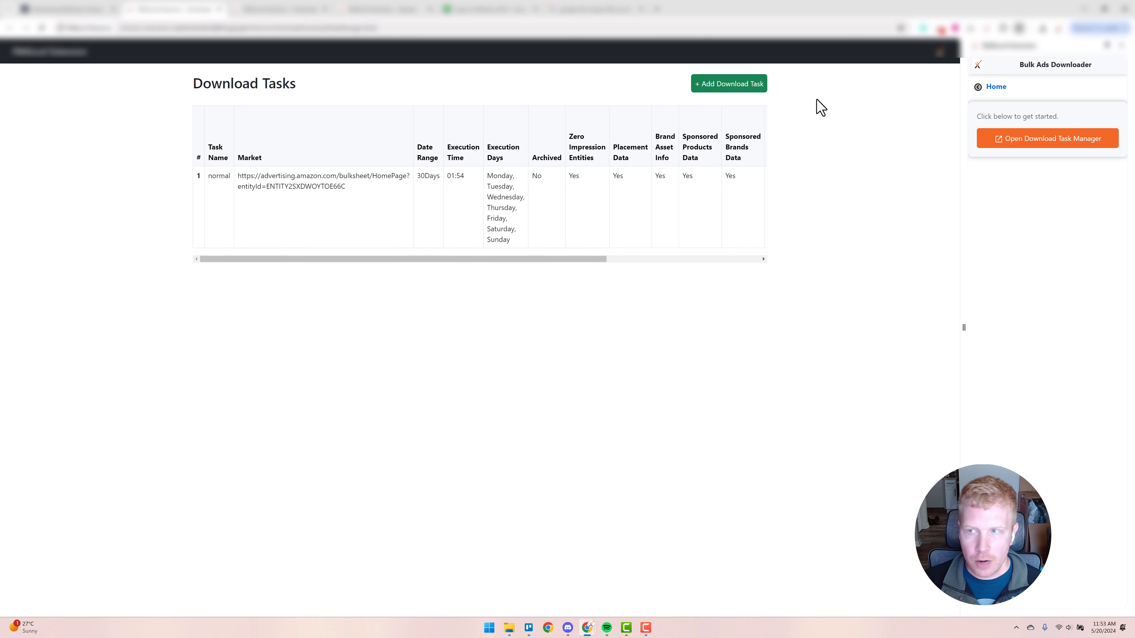
Open the Bulk Ads Uploader's task manager, review the blank form for a new upload task, and close it without saving
left_click(993, 87)
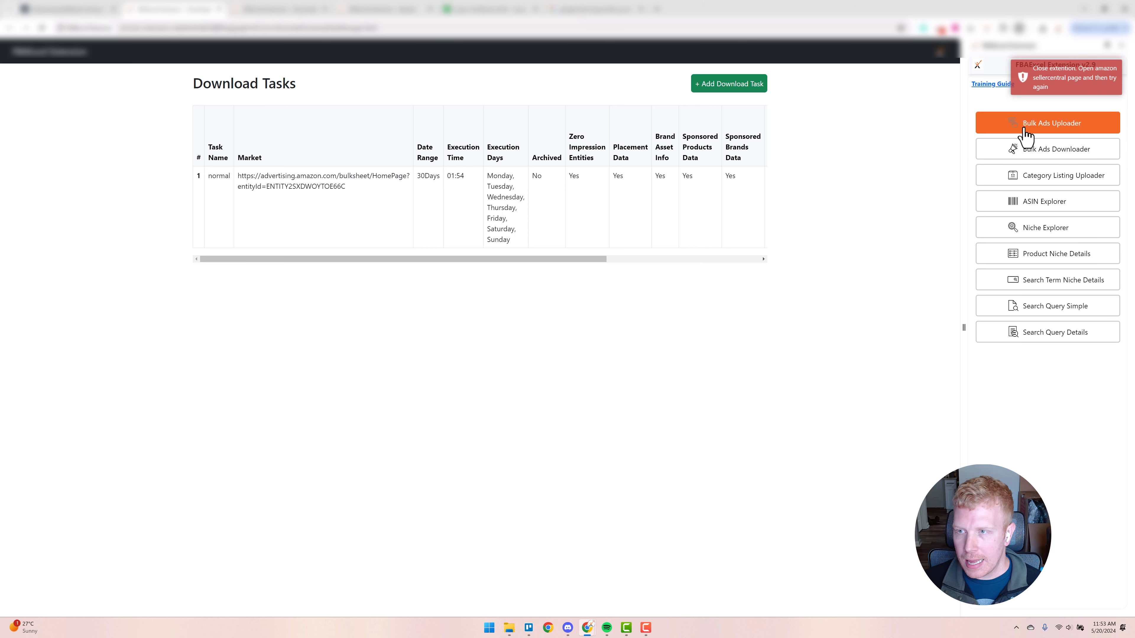
left_click(1050, 127)
left_click(1033, 149)
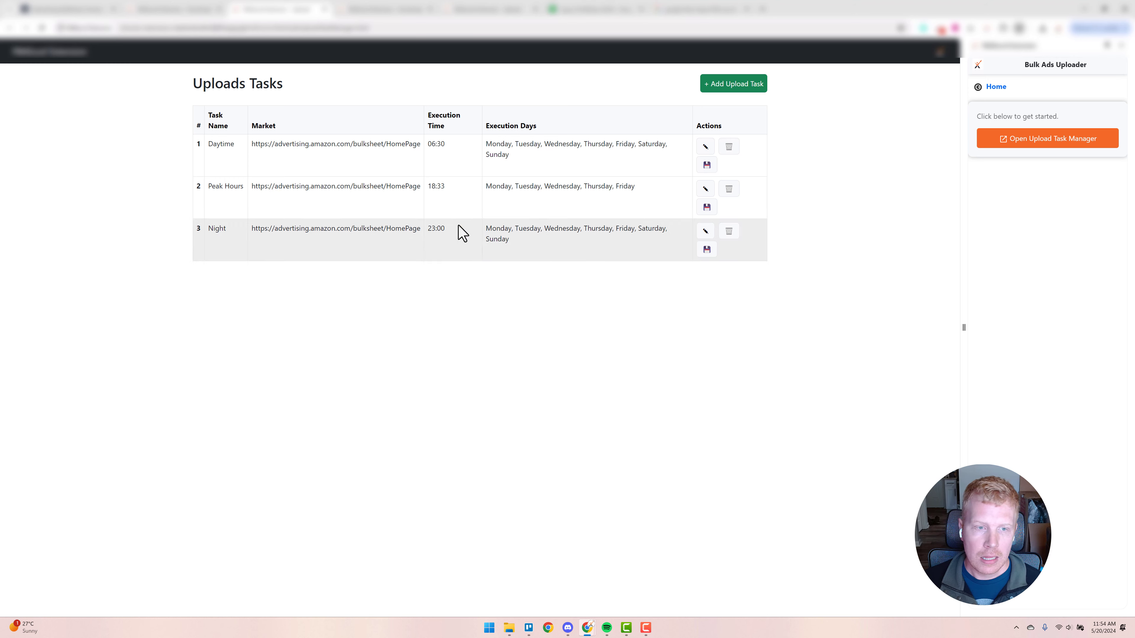
left_click(725, 88)
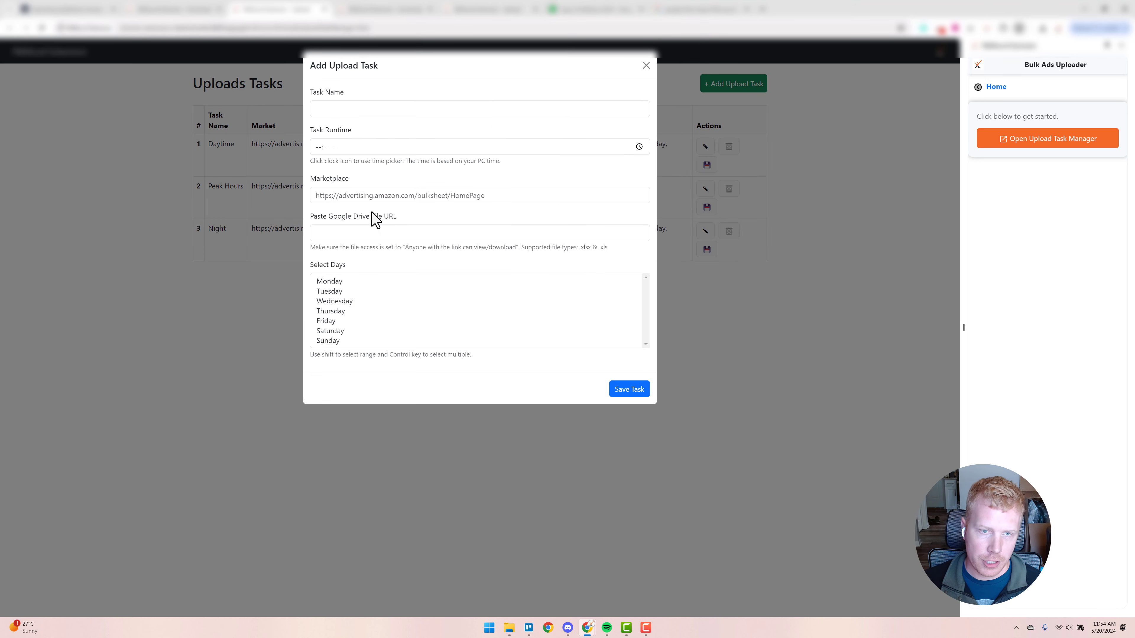
left_click(646, 66)
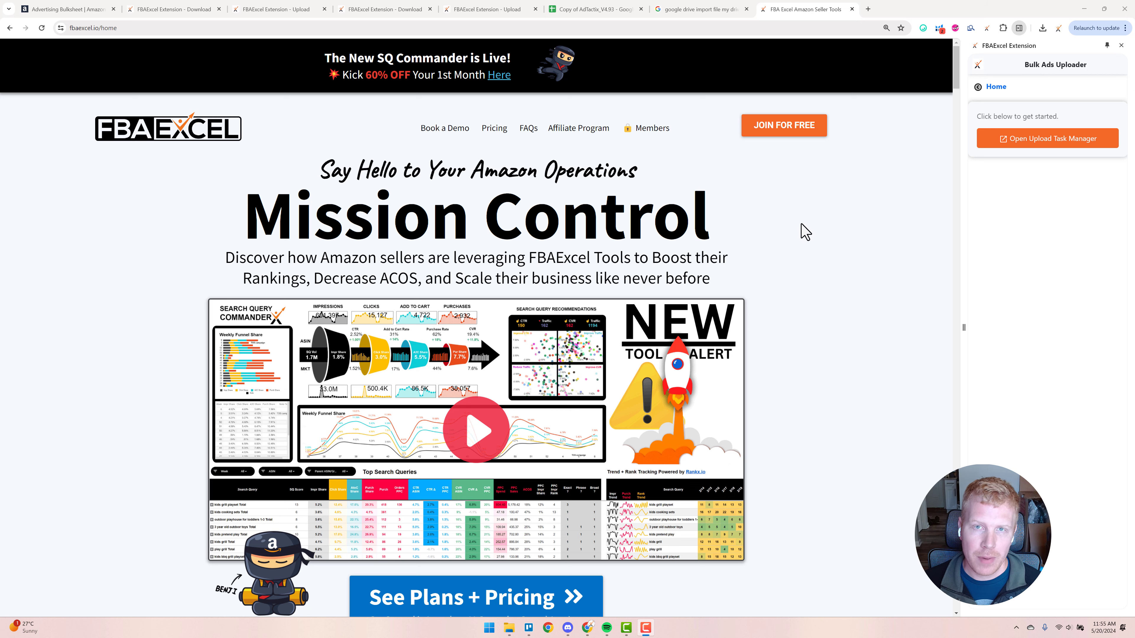
Look over the Chrome Extension and AdTactix PPC Platform sections on the FBAExcel home page
left_click_drag(955, 74, 958, 253)
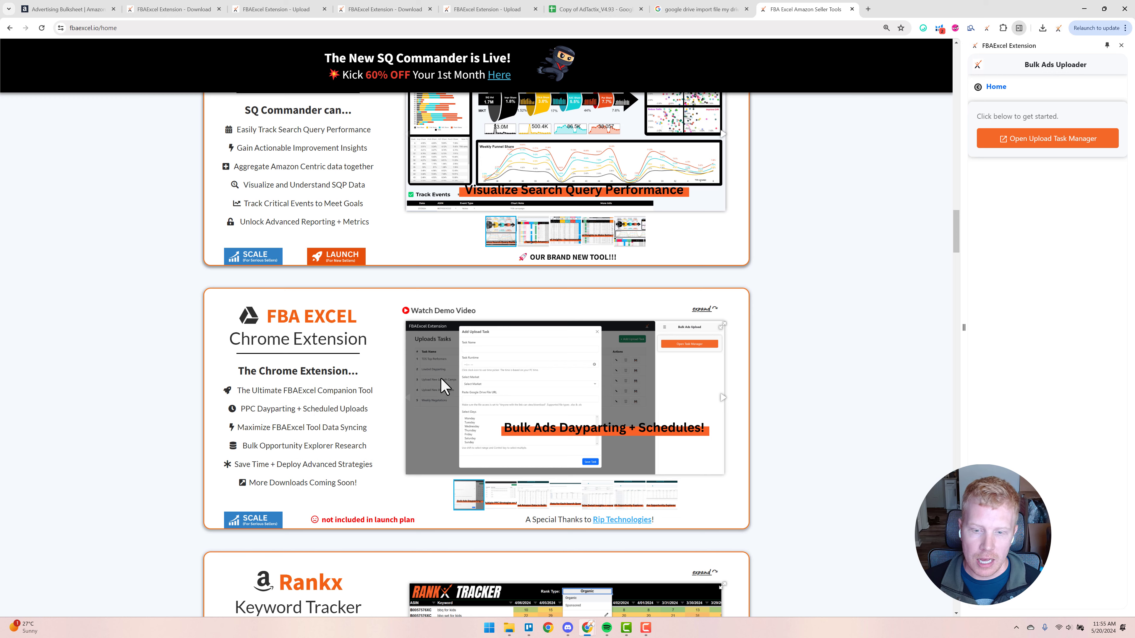
scroll(570, 354, "up", 6)
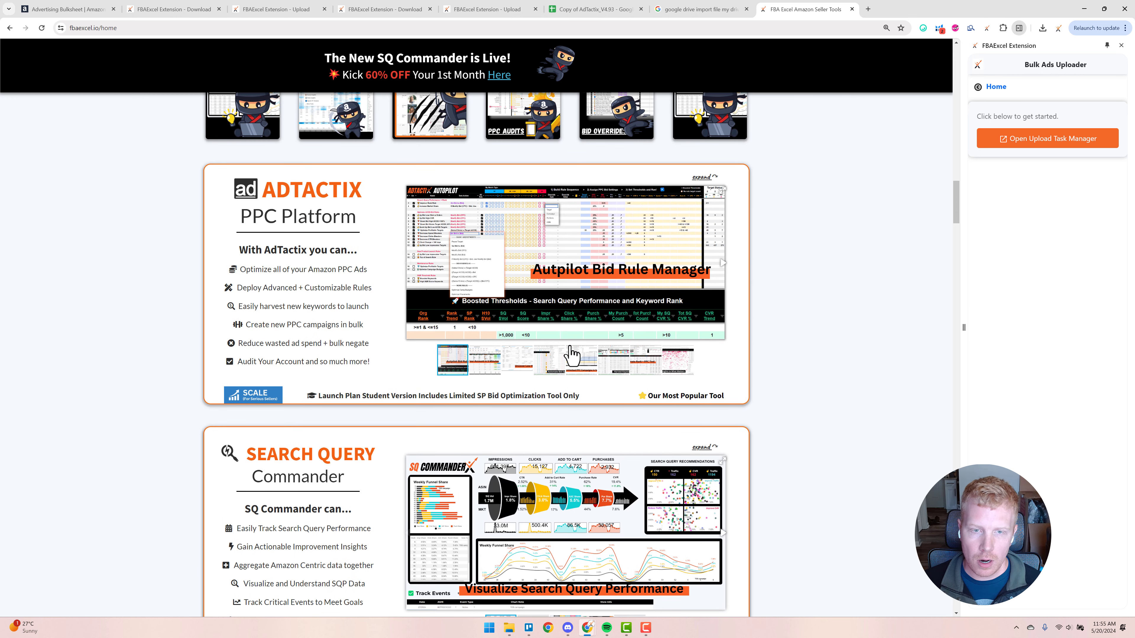
scroll(573, 356, "up", 2)
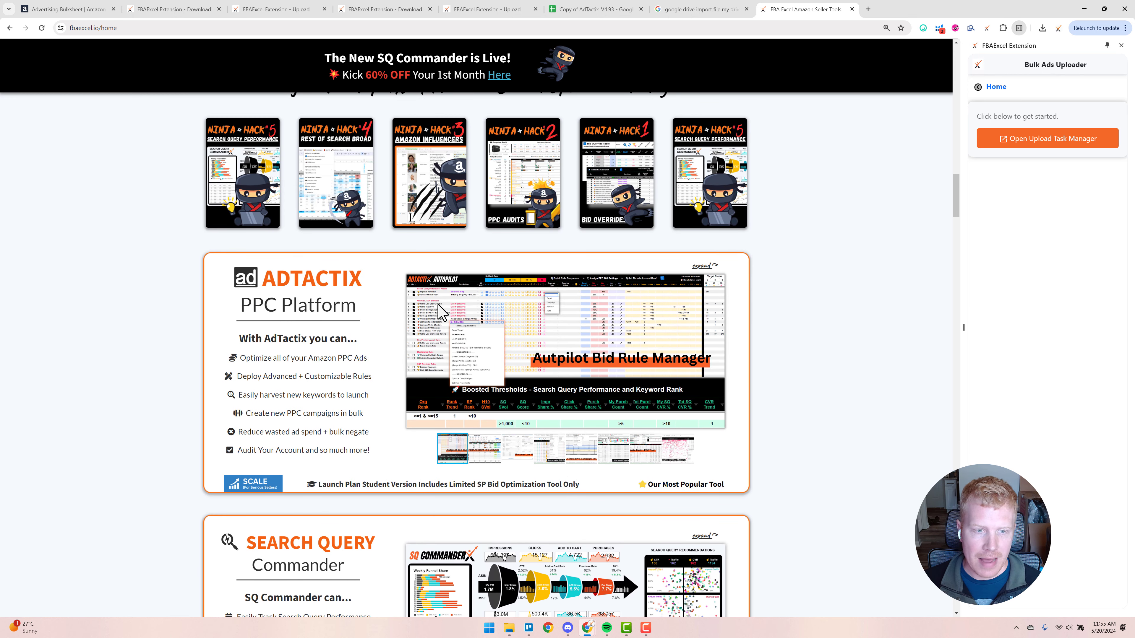